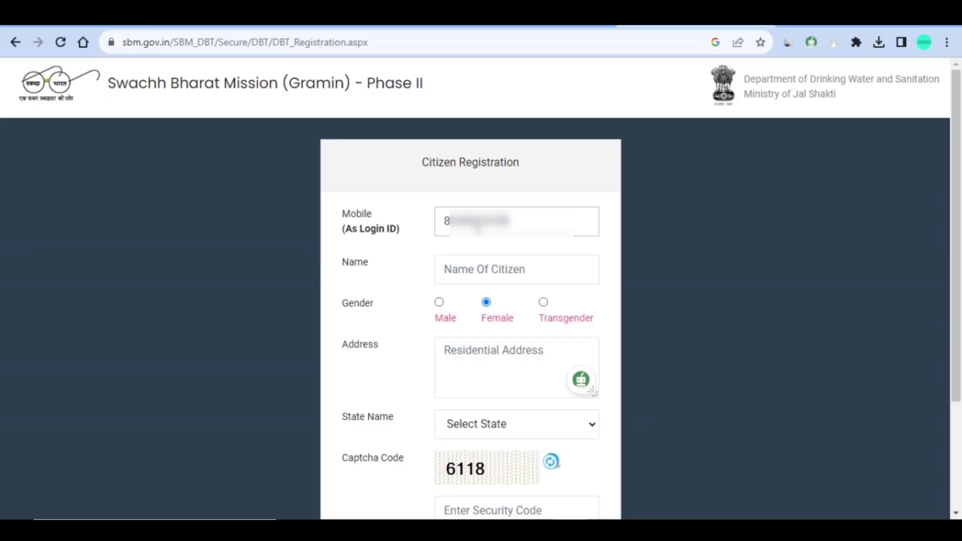
- Enter the citizen's name in the Name field, correcting the duplicated text
{"action": "left_click", "coordinate": [488, 282]}
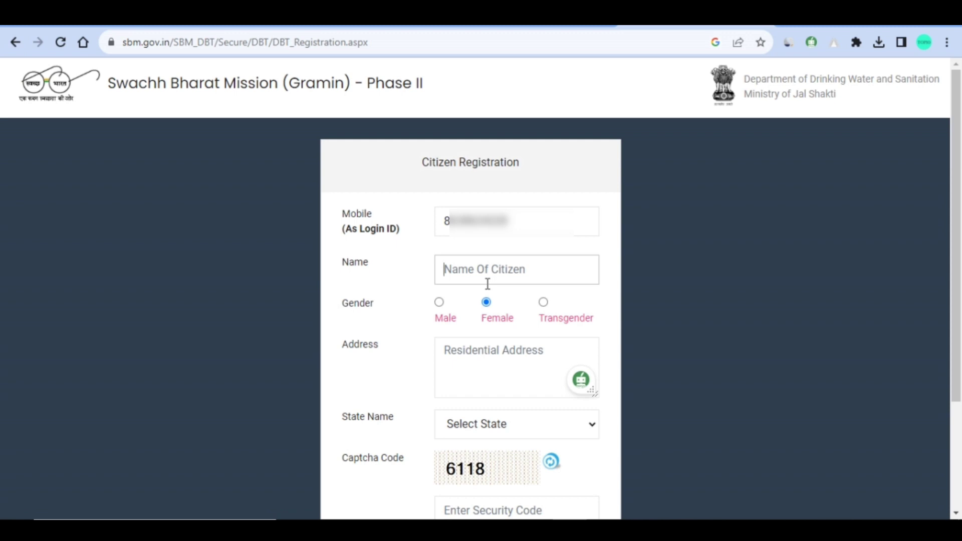
{"action": "type", "text": "j"}
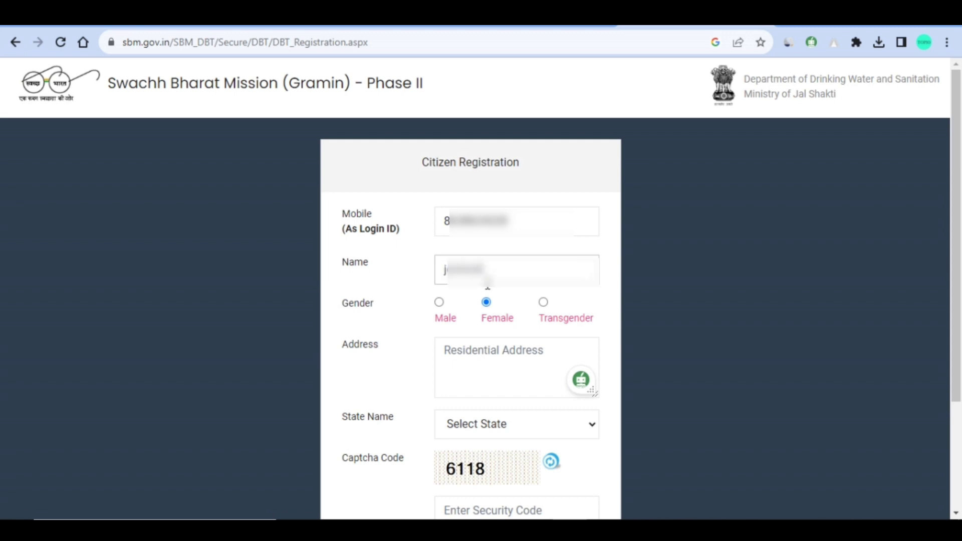
{"action": "type", "text": " kumari"}
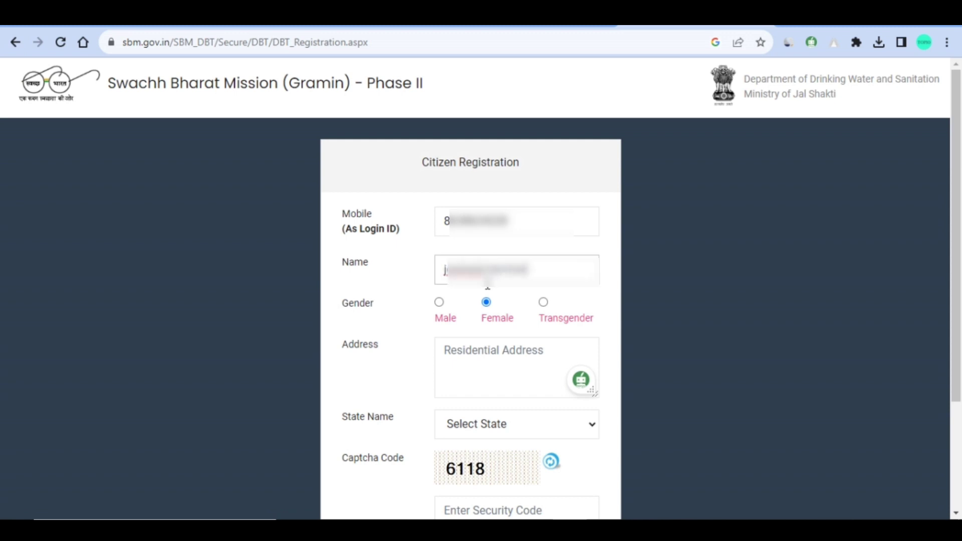
{"action": "left_click_drag", "start_coordinate": [446, 270], "coordinate": [526, 270]}
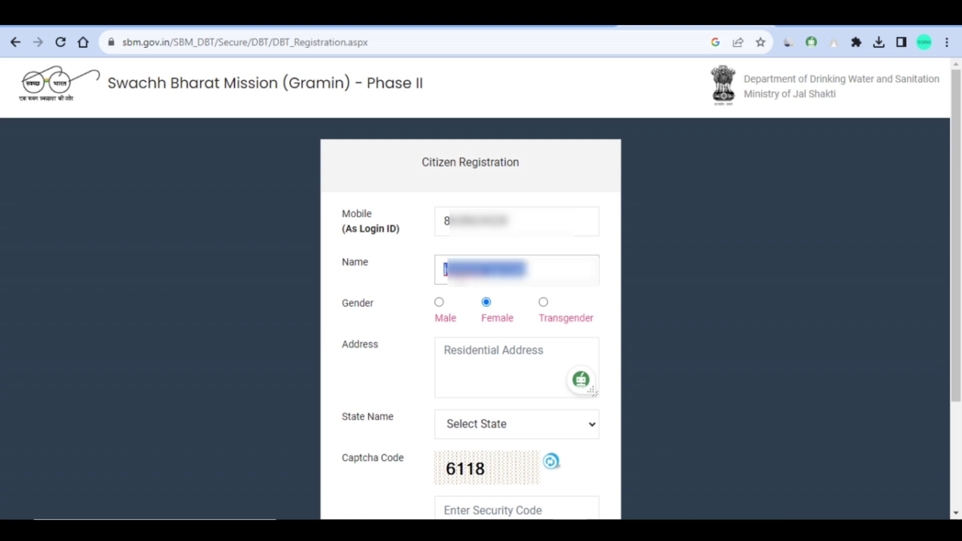
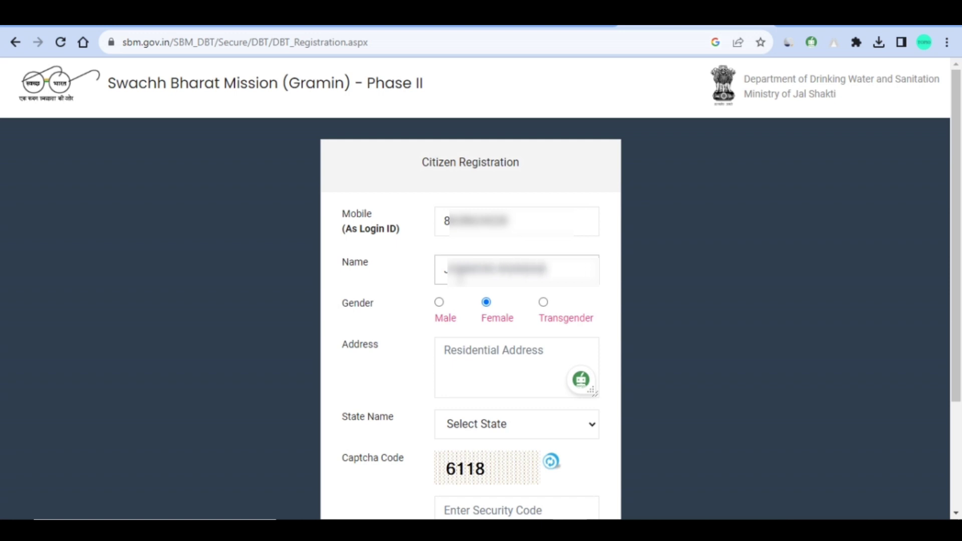
- Fill in the citizen's residential address on the registration form
{"action": "left_click", "coordinate": [480, 367]}
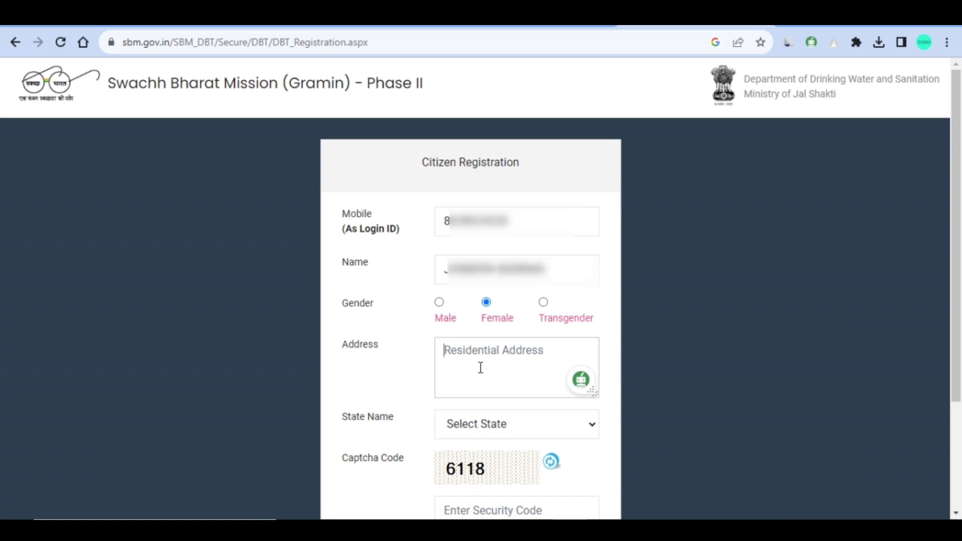
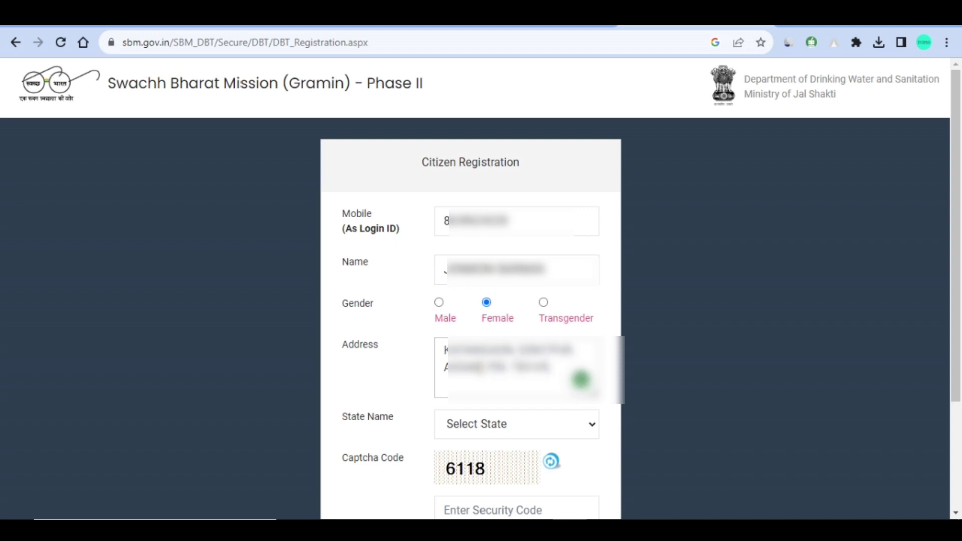
{"action": "left_click", "coordinate": [502, 423]}
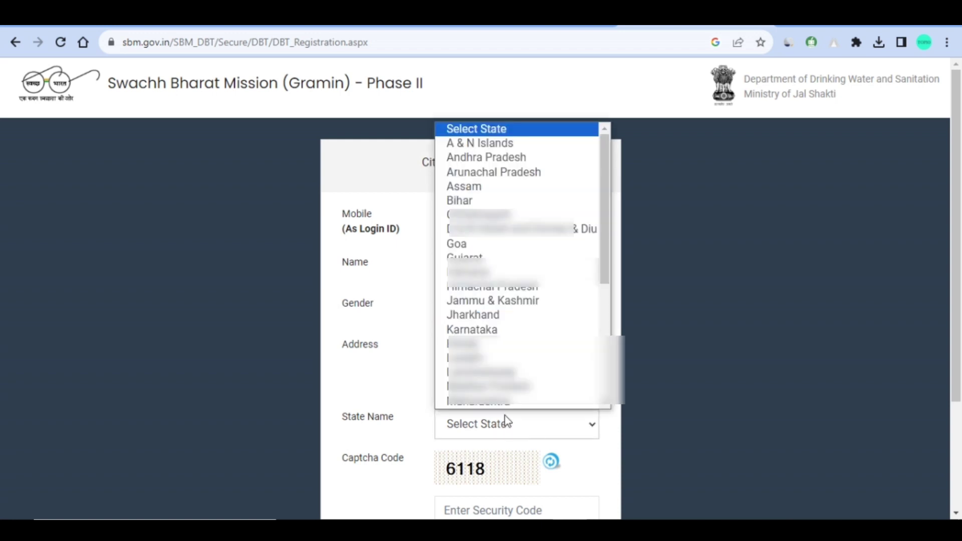
- Choose Assam as the state, enter the security code, submit and acknowledge the success message
{"action": "left_click", "coordinate": [470, 192]}
{"action": "scroll", "coordinate": [507, 305], "scroll_direction": "down", "scroll_amount": 3}
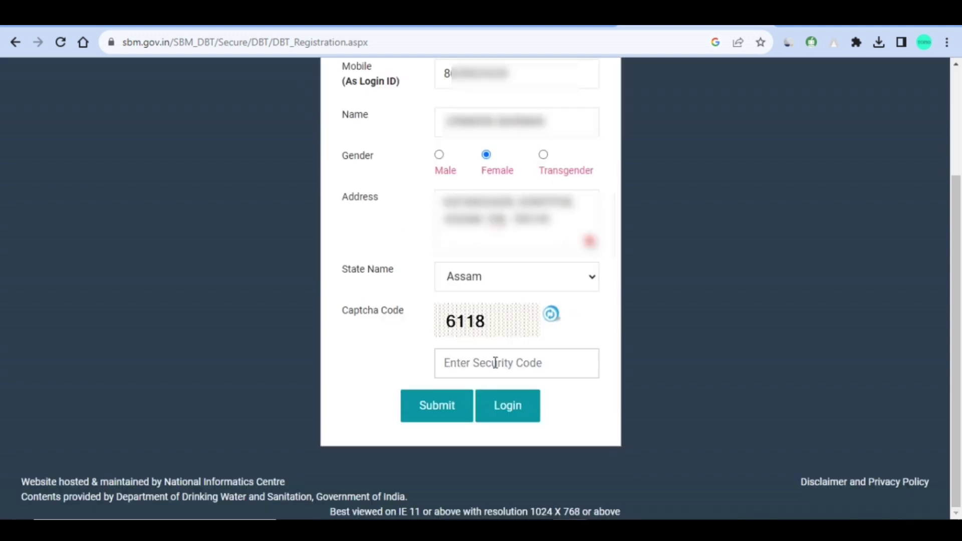
{"action": "left_click", "coordinate": [496, 362]}
{"action": "type", "text": "6118"}
{"action": "left_click", "coordinate": [444, 418]}
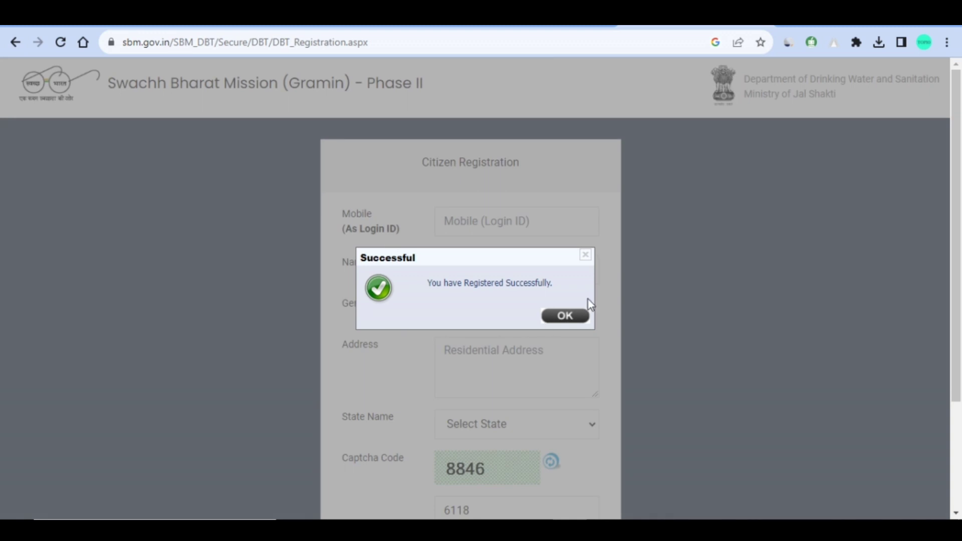
{"action": "left_click", "coordinate": [566, 316]}
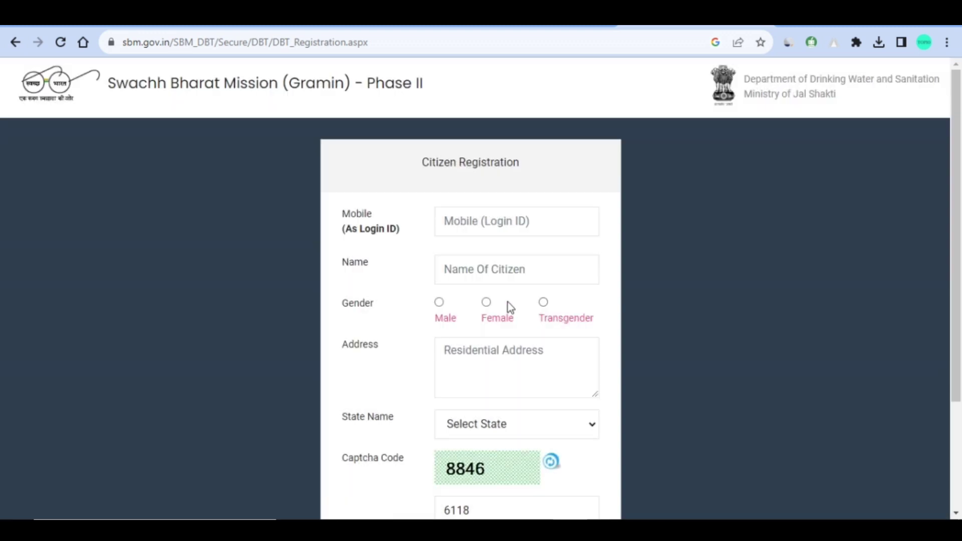
- Go to the citizen Sign In page and select the Registration Mobile No. field
{"action": "scroll", "coordinate": [507, 306], "scroll_direction": "down", "scroll_amount": 3}
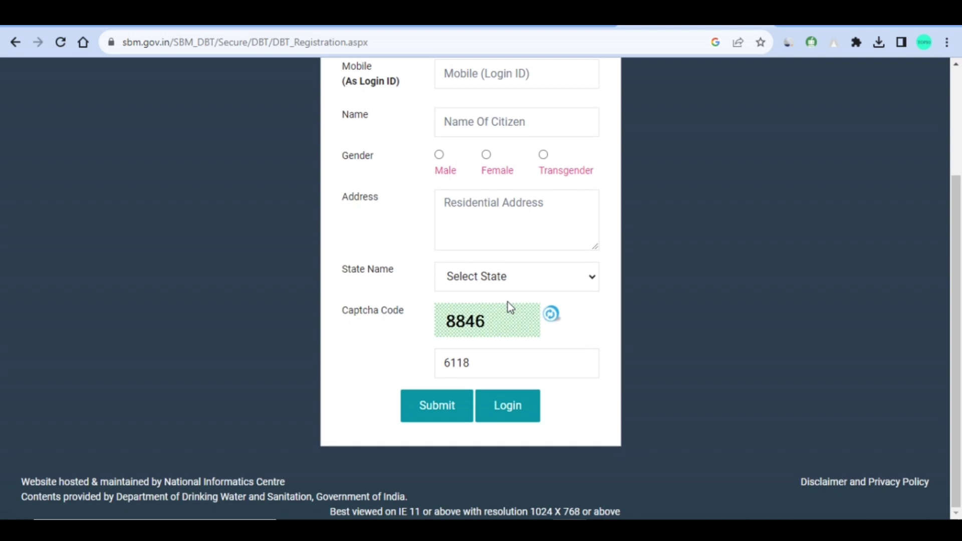
{"action": "left_click", "coordinate": [515, 415]}
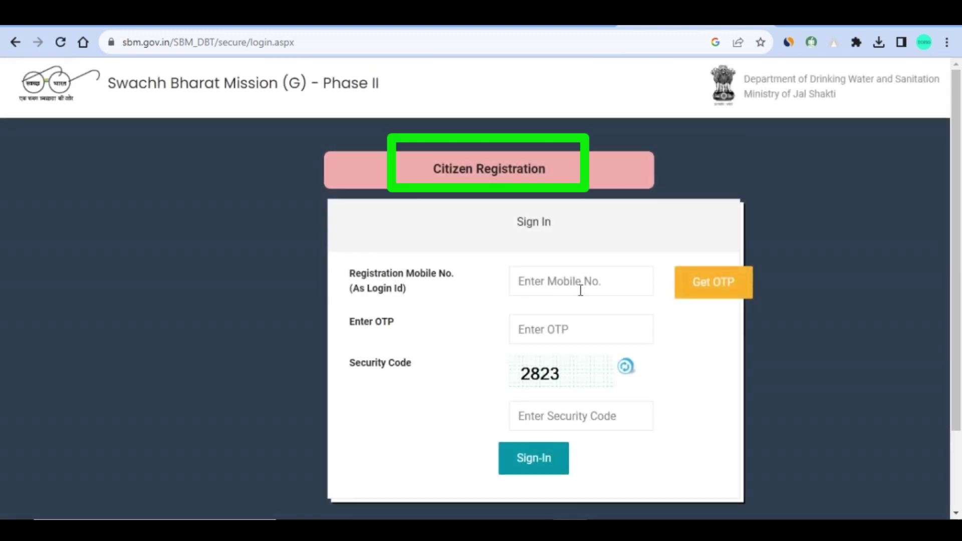
{"action": "left_click", "coordinate": [579, 281]}
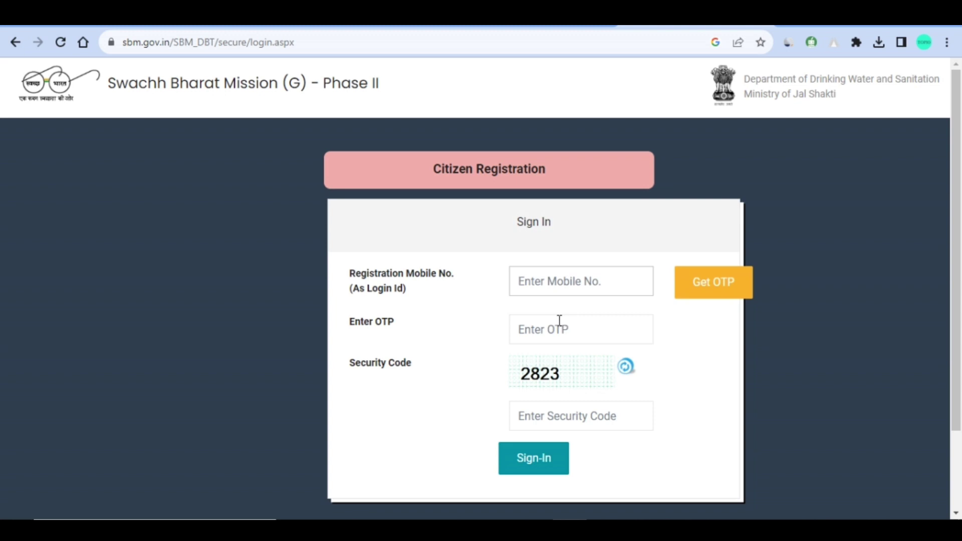
- Sign in with the OTP and security code, reaching the profile showing Assam and Active status
{"action": "left_click", "coordinate": [560, 321]}
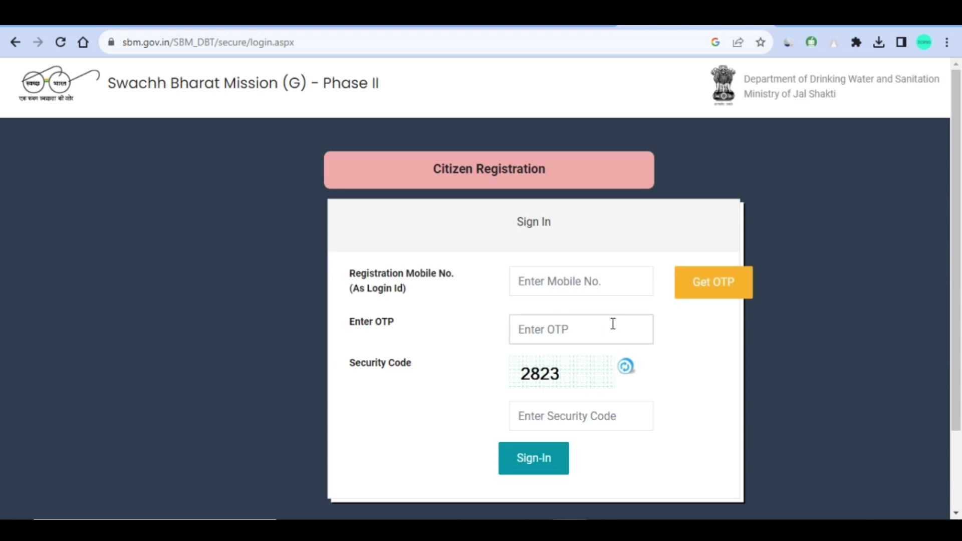
{"action": "left_click", "coordinate": [551, 378]}
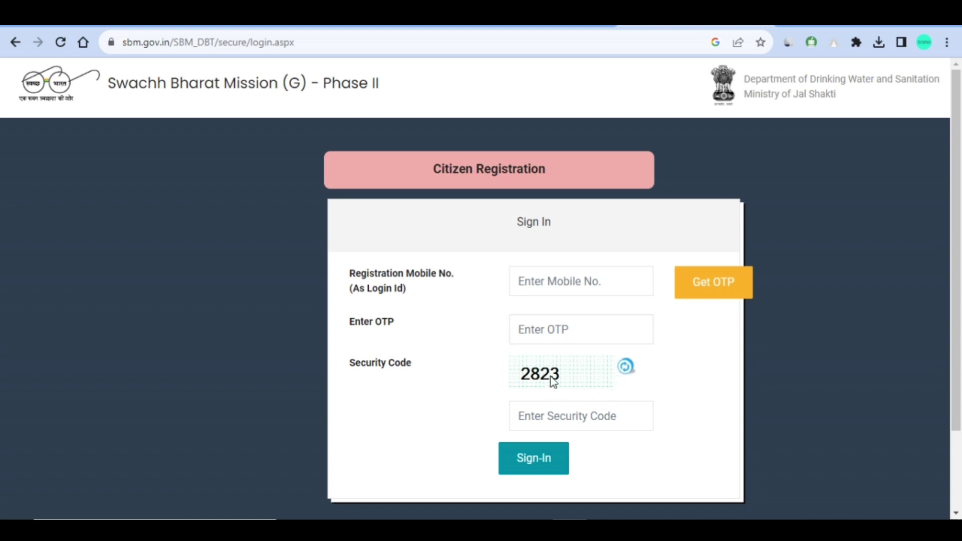
{"action": "left_click", "coordinate": [550, 418]}
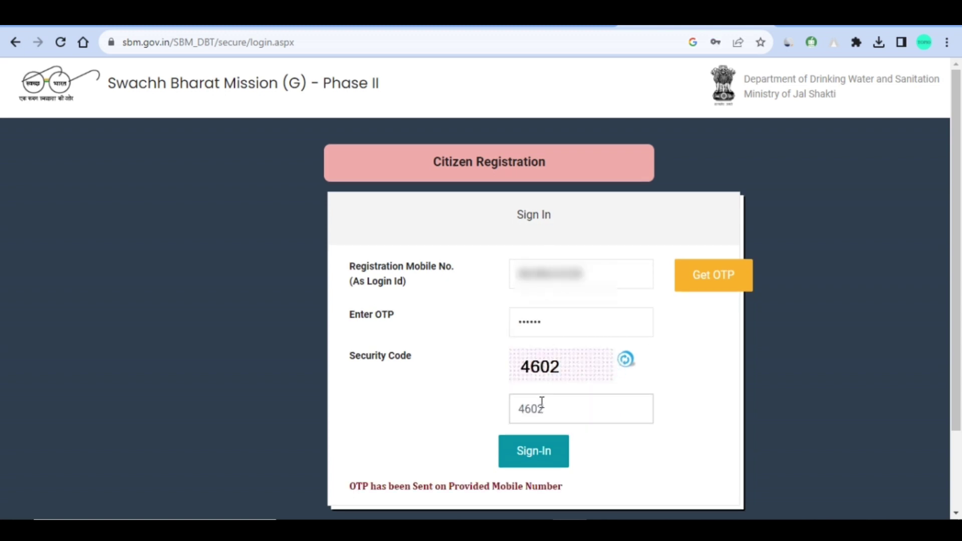
{"action": "left_click", "coordinate": [540, 454]}
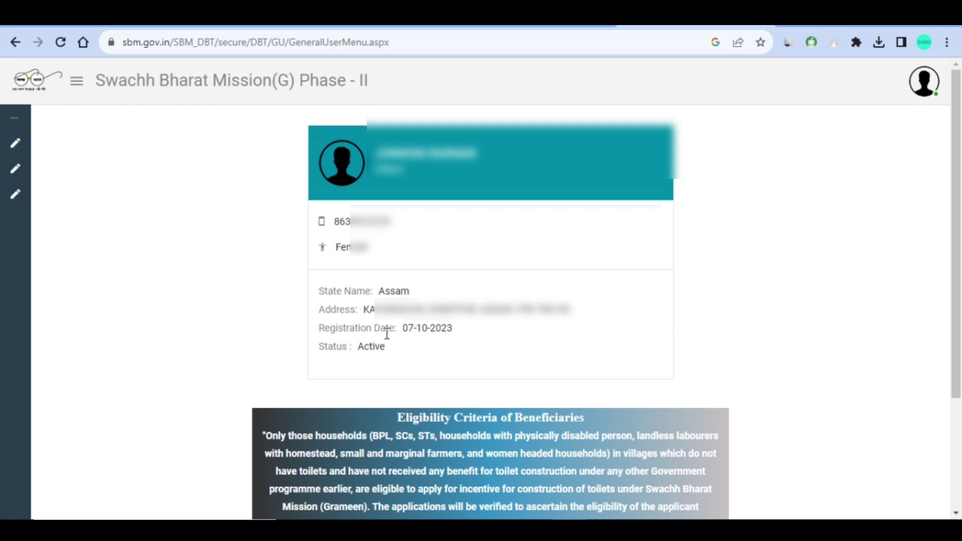
- Expand the citizen modules menu and choose New Application
{"action": "scroll", "coordinate": [387, 333], "scroll_direction": "down", "scroll_amount": 3}
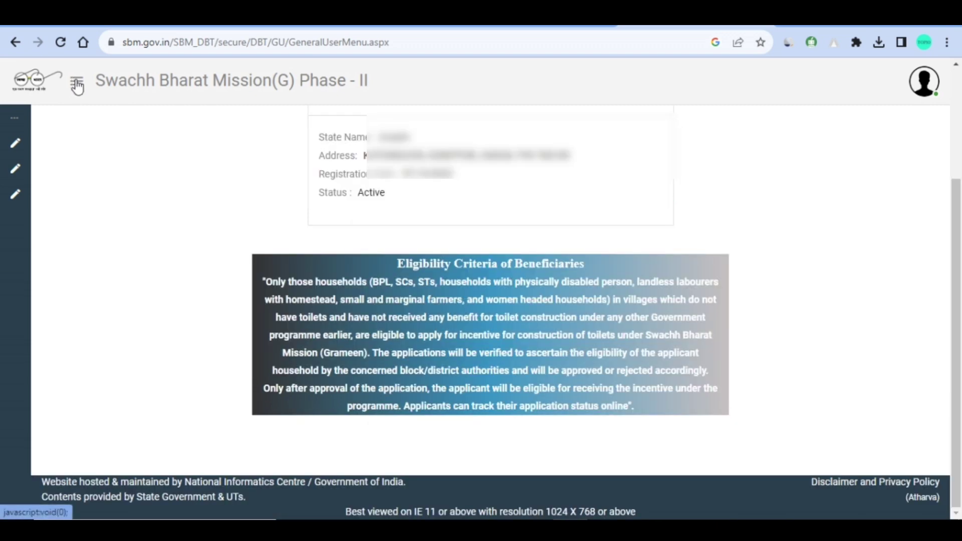
{"action": "left_click", "coordinate": [77, 84]}
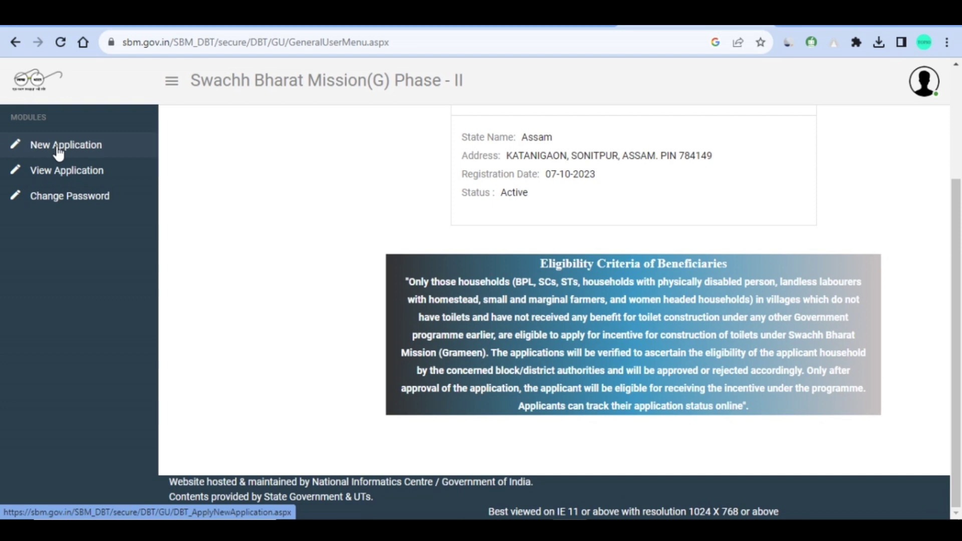
{"action": "left_click", "coordinate": [57, 147]}
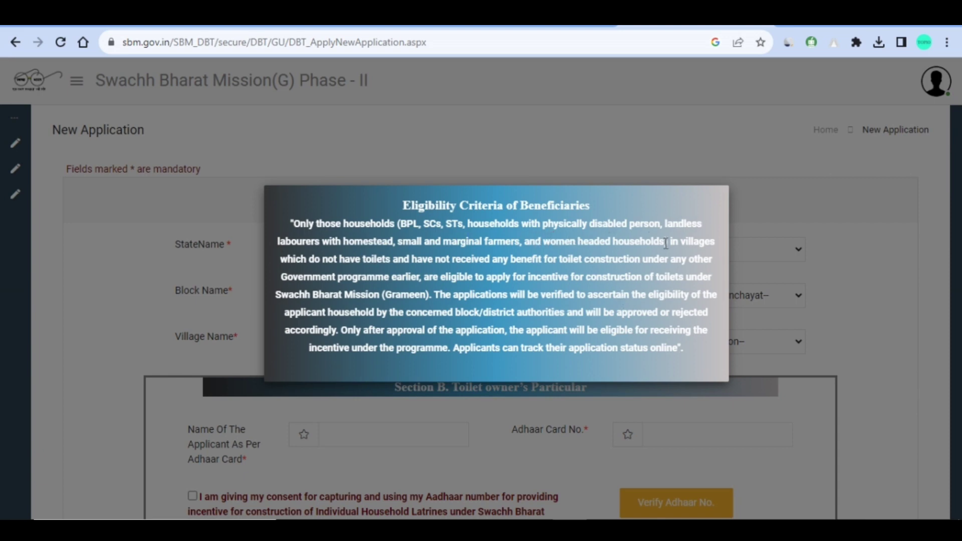
- Close the Eligibility Criteria popup and scroll down the IHHL Application Form
{"action": "left_click", "coordinate": [210, 226]}
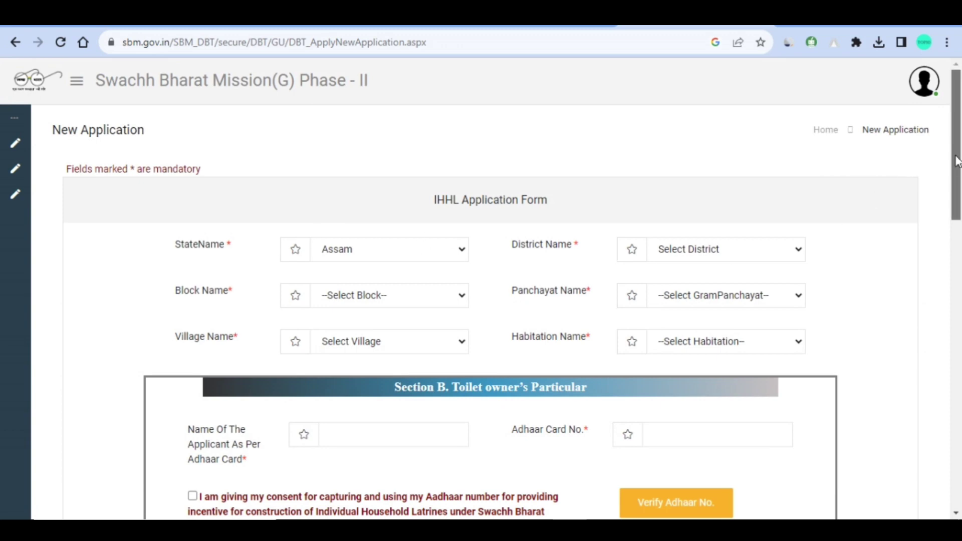
{"action": "mouse_move", "coordinate": [957, 161]}
{"action": "left_mouse_down"}
{"action": "mouse_move", "coordinate": [957, 423]}
{"action": "mouse_move", "coordinate": [942, 171]}
{"action": "left_mouse_up"}
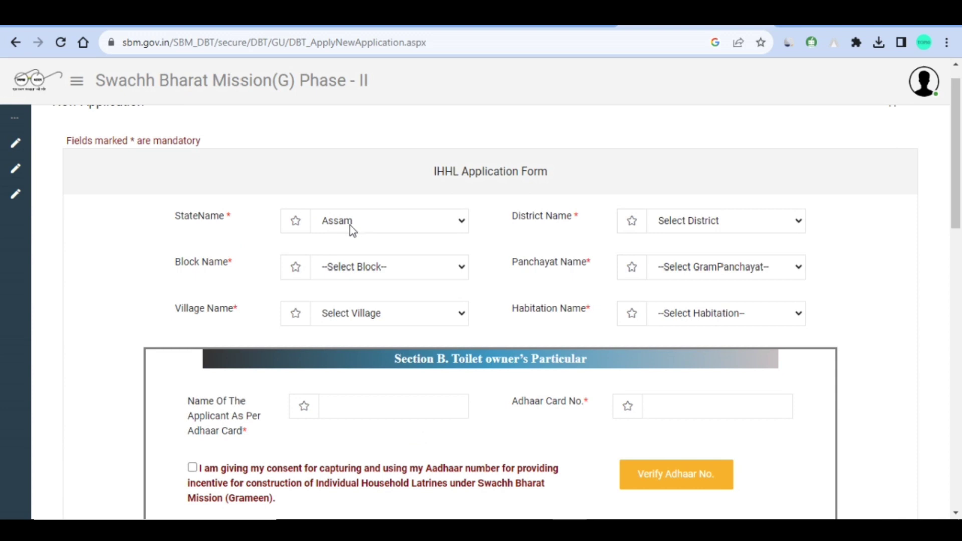
- Select the district, block, panchayat, village KATANI GAON and habitation KATHANIGAON
{"action": "left_click", "coordinate": [685, 227]}
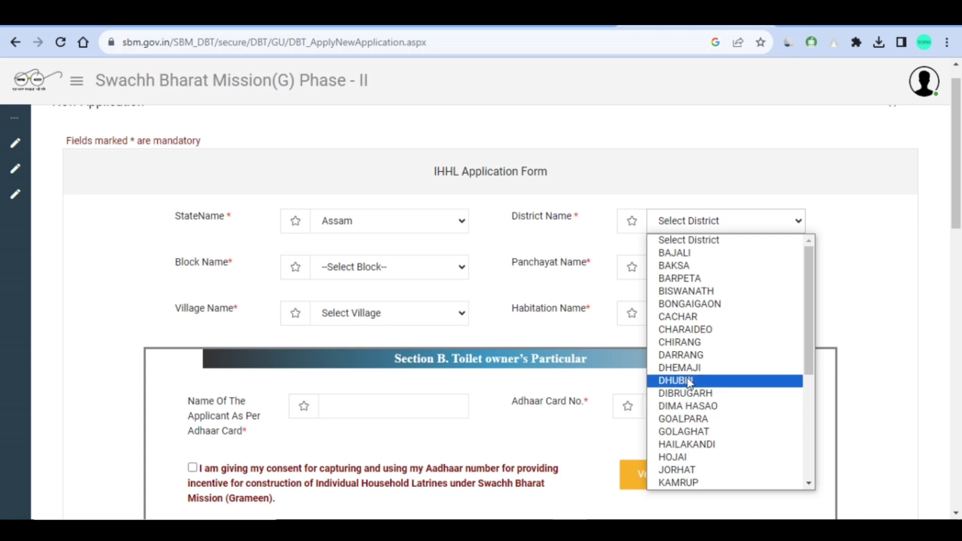
{"action": "scroll", "coordinate": [691, 356], "scroll_direction": "down", "scroll_amount": 3}
{"action": "scroll", "coordinate": [691, 356], "scroll_direction": "down", "scroll_amount": 2}
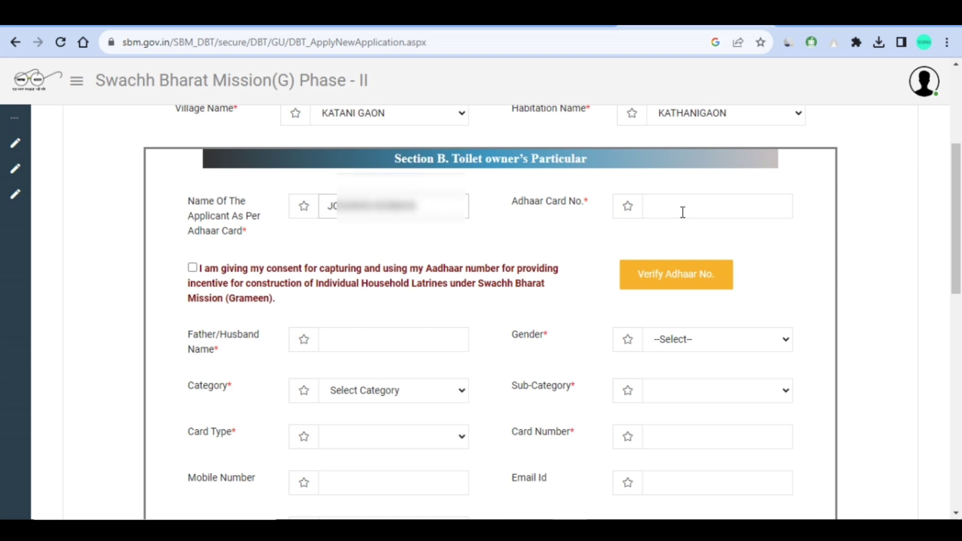
- Paste the applicant's Aadhaar number, give consent, and verify it successfully
{"action": "left_click", "coordinate": [682, 212]}
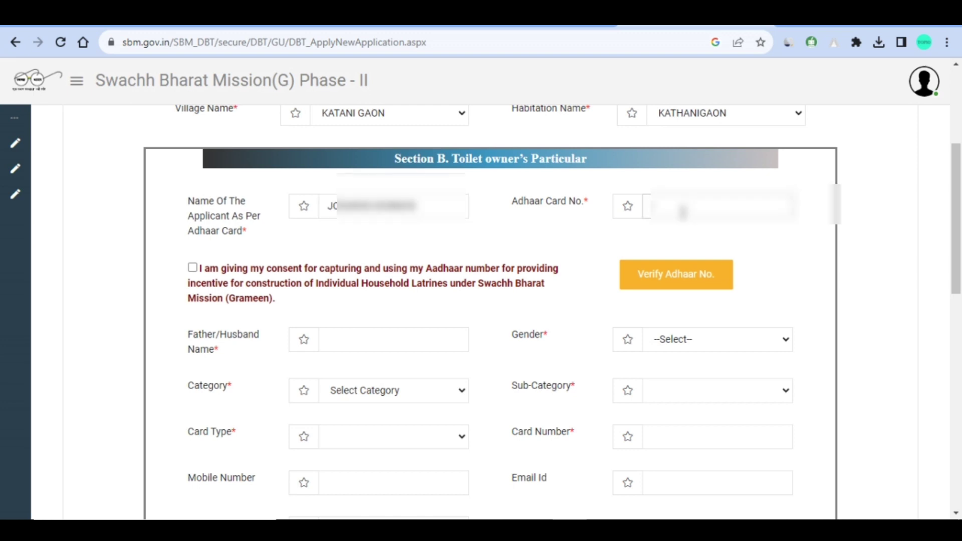
{"action": "key", "text": "ctrl+v"}
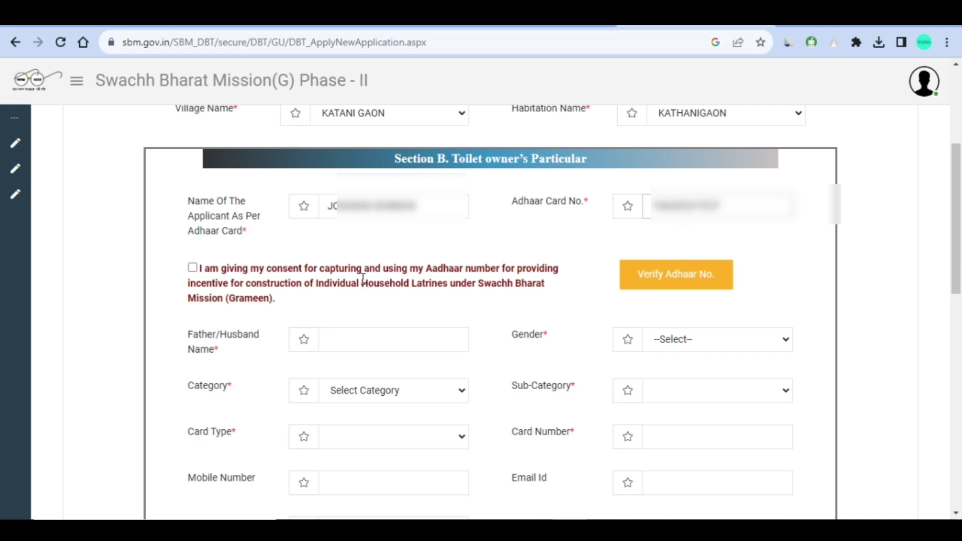
{"action": "left_click", "coordinate": [191, 269]}
{"action": "scroll", "coordinate": [642, 247], "scroll_direction": "down", "scroll_amount": 1}
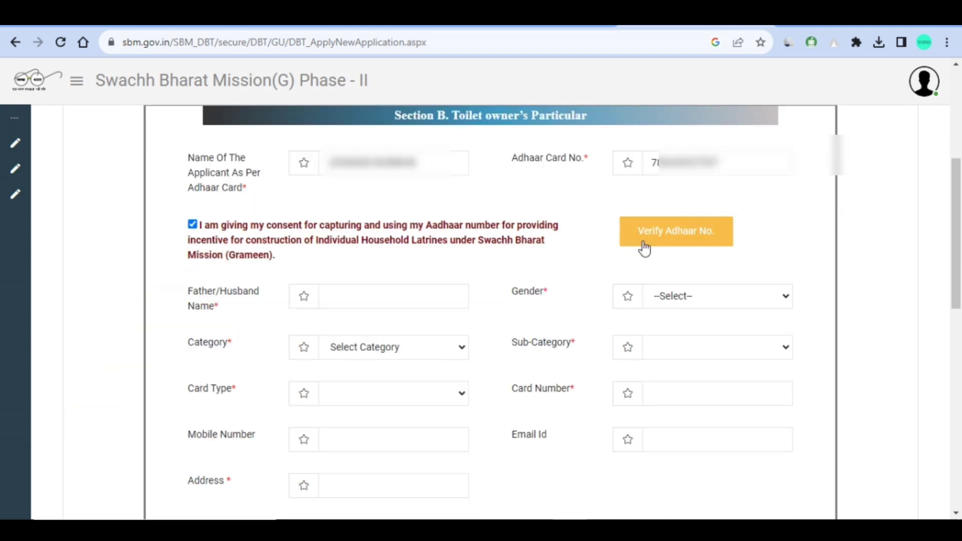
{"action": "left_click", "coordinate": [680, 240]}
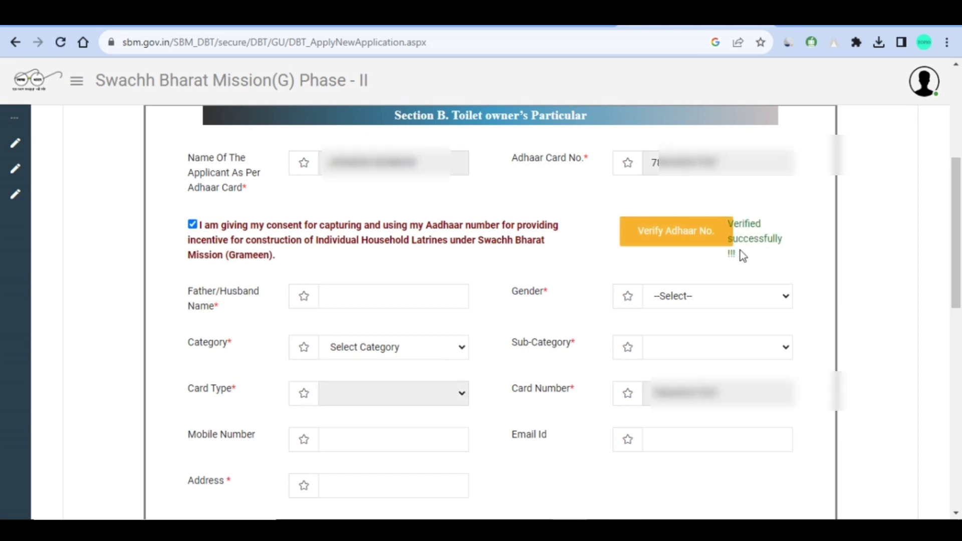
{"action": "left_click_drag", "start_coordinate": [728, 223], "coordinate": [781, 239]}
{"action": "left_click", "coordinate": [783, 245]}
{"action": "left_click", "coordinate": [370, 296]}
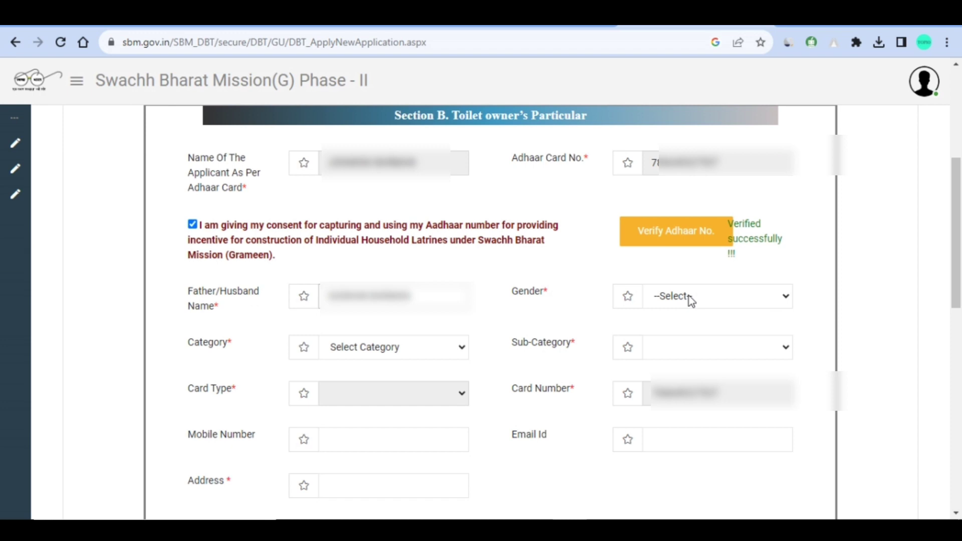
- Set gender Male, category BPL and sub-category SC on the IHHL form
{"action": "left_click", "coordinate": [689, 296]}
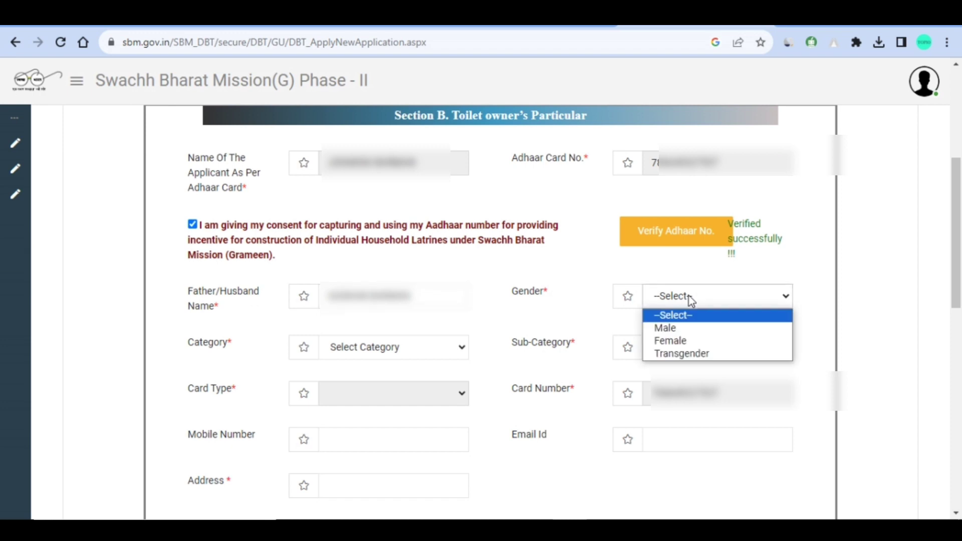
{"action": "left_click", "coordinate": [691, 328]}
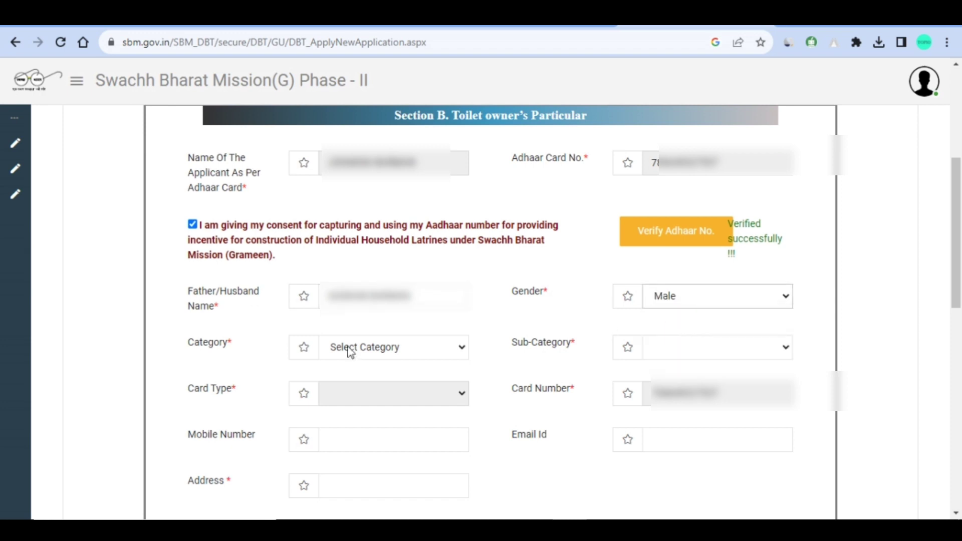
{"action": "left_click", "coordinate": [387, 353]}
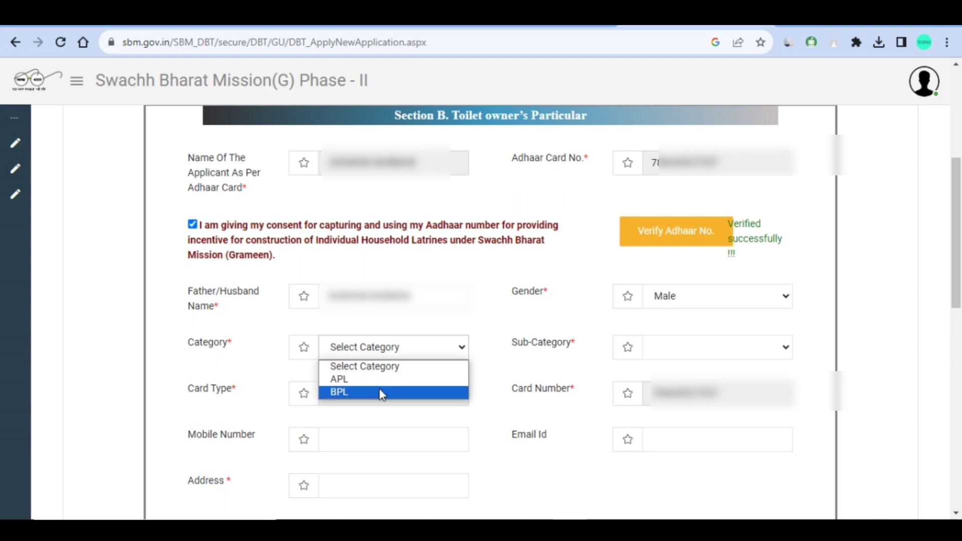
{"action": "left_click", "coordinate": [382, 394]}
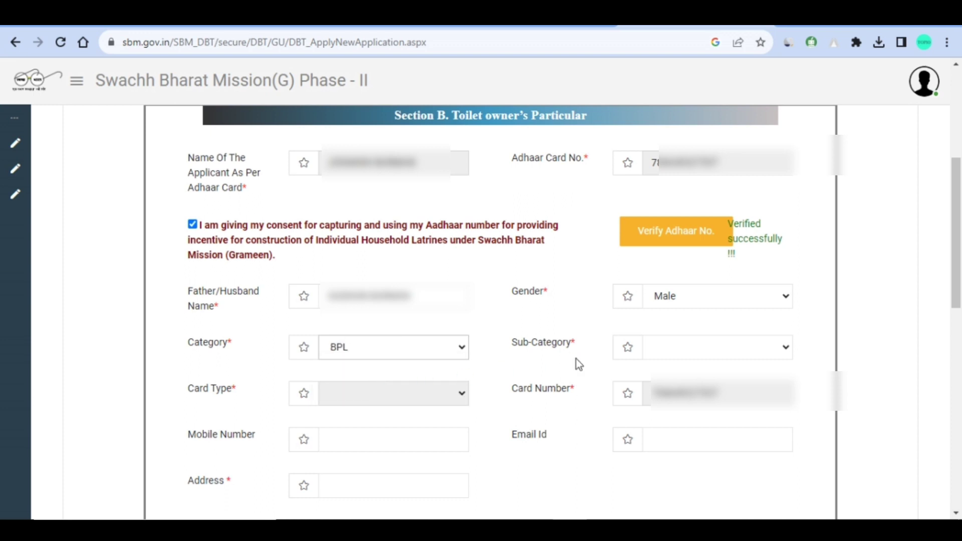
{"action": "left_click", "coordinate": [679, 354]}
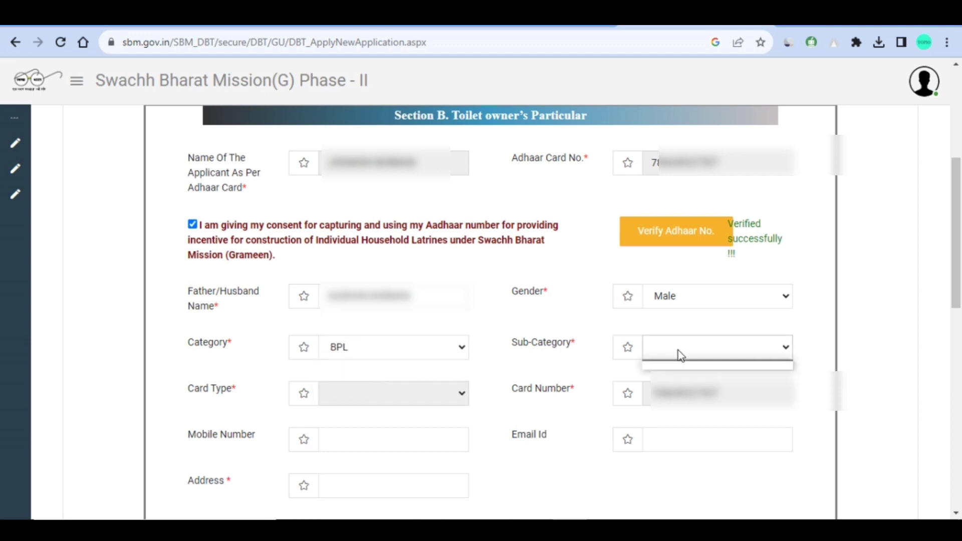
{"action": "left_click", "coordinate": [768, 347]}
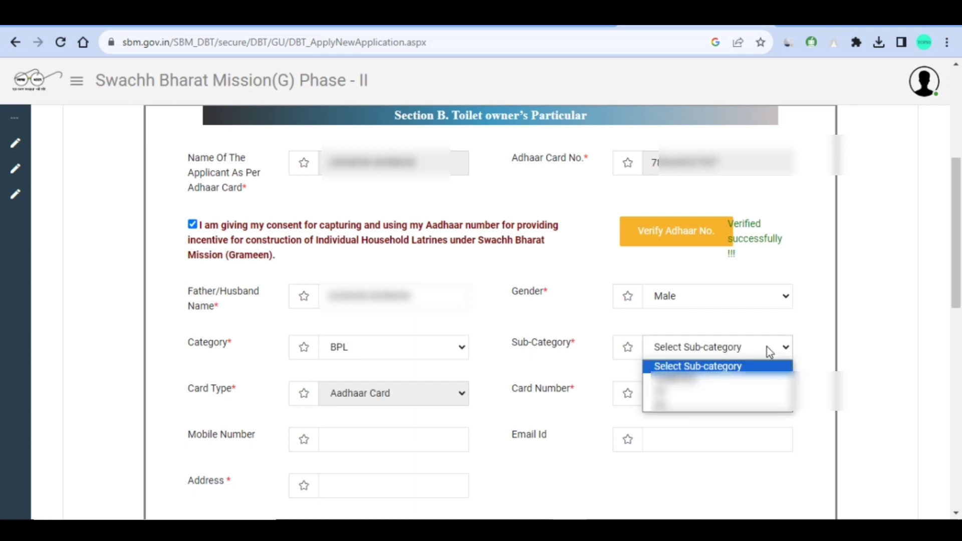
{"action": "left_click", "coordinate": [675, 407]}
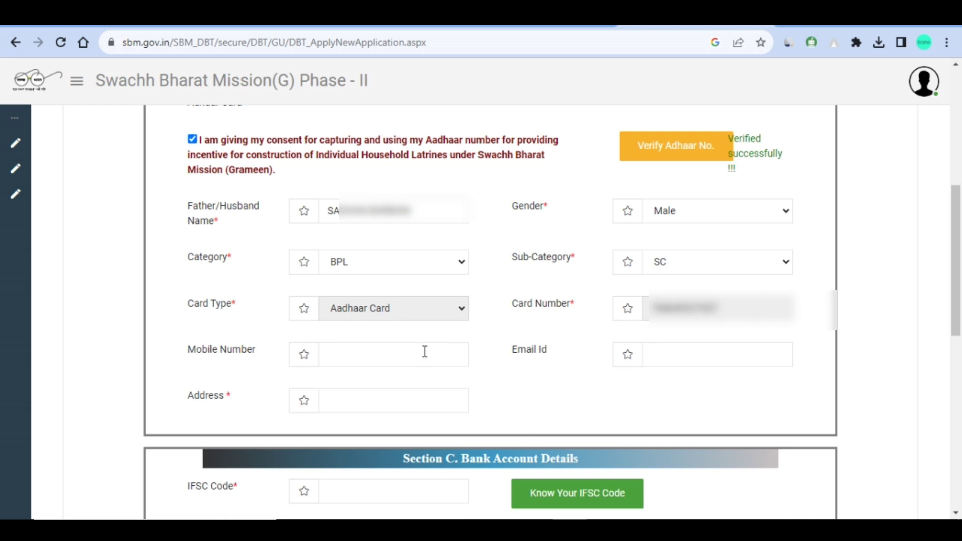
- Enter the applicant's mobile number and address, leaving Email Id blank, then reach the IFSC Code field
{"action": "left_click", "coordinate": [365, 361]}
{"action": "key", "text": "ctrl+v"}
{"action": "left_click", "coordinate": [678, 363]}
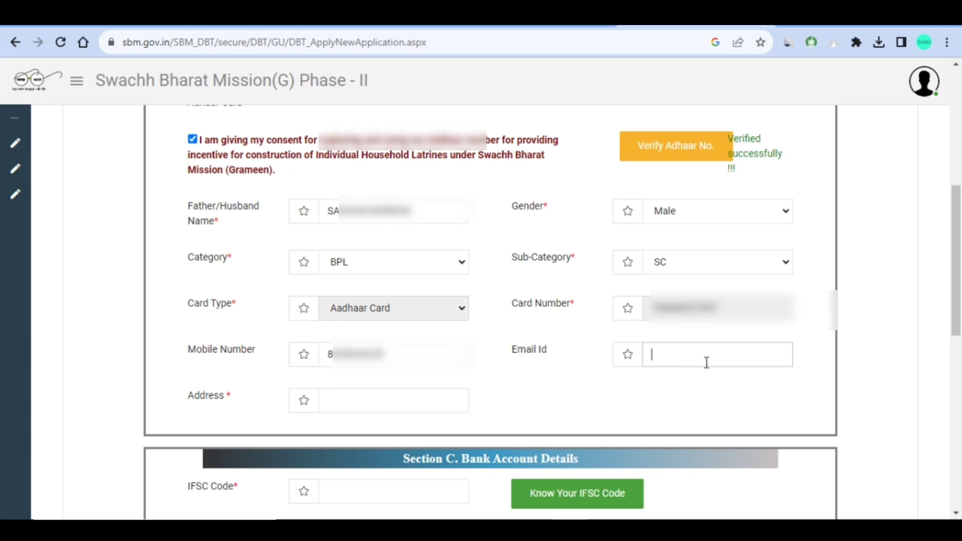
{"action": "left_click", "coordinate": [376, 399]}
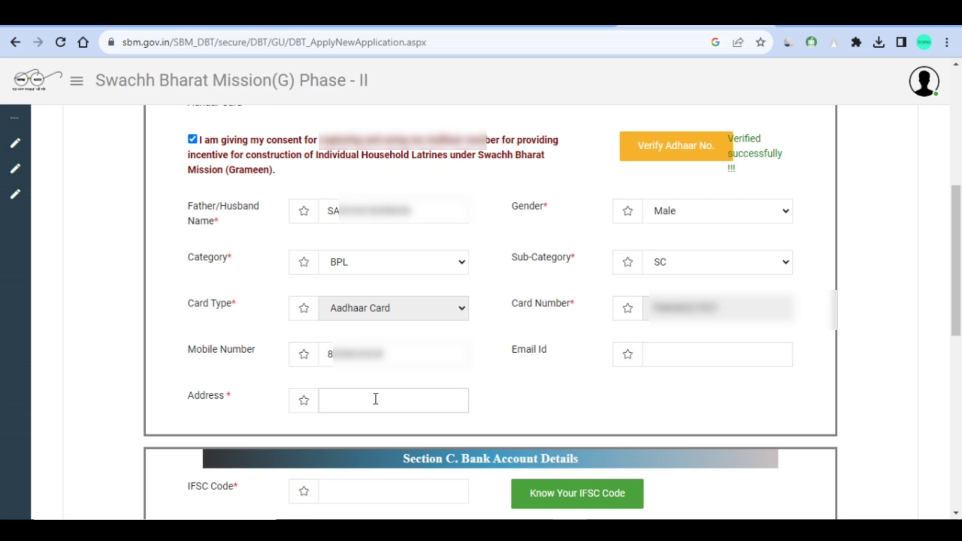
{"action": "type", "text": "VIL"}
{"action": "key", "text": "ctrl+v"}
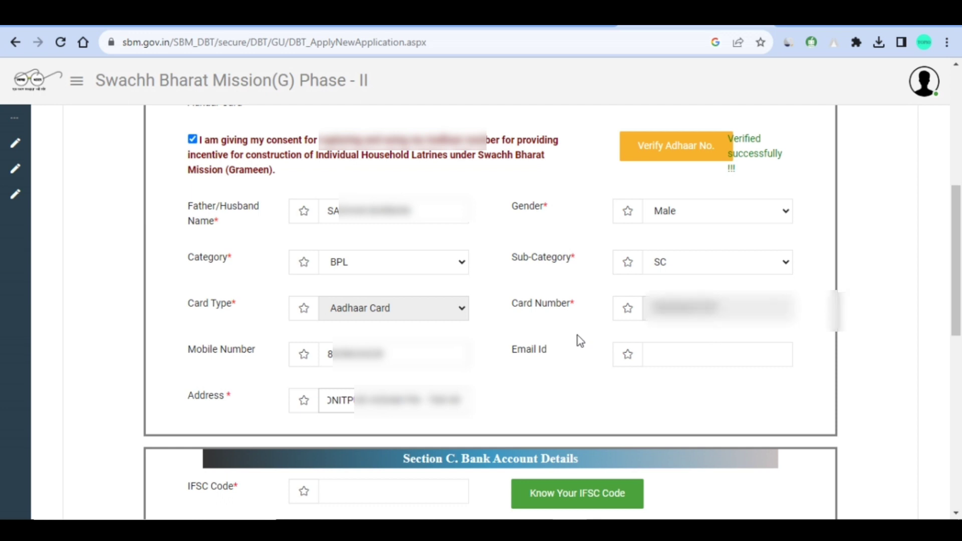
{"action": "scroll", "coordinate": [576, 337], "scroll_direction": "down", "scroll_amount": 4}
{"action": "left_click", "coordinate": [375, 282]}
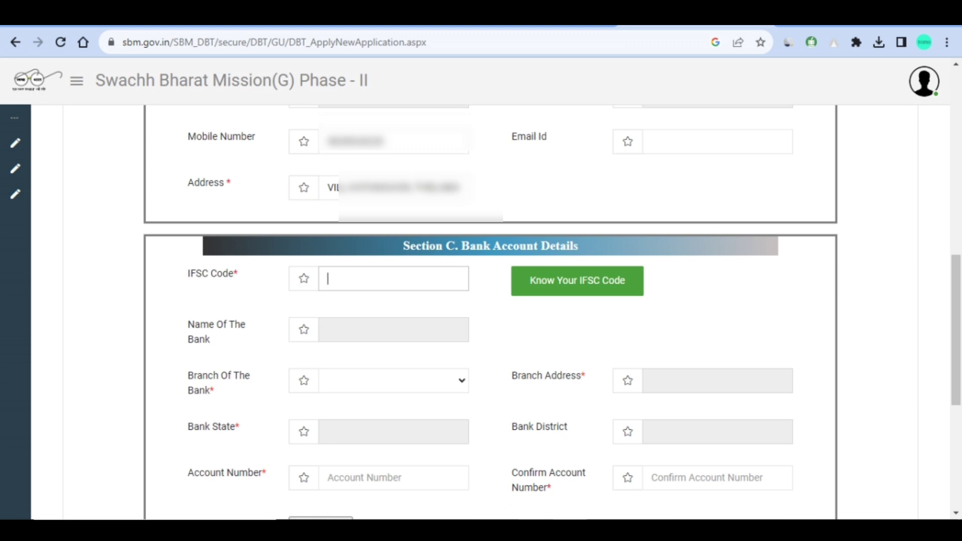
- Paste the bank's IFSC code so the portal auto-fills the bank details
{"action": "key", "text": "ctrl+v"}
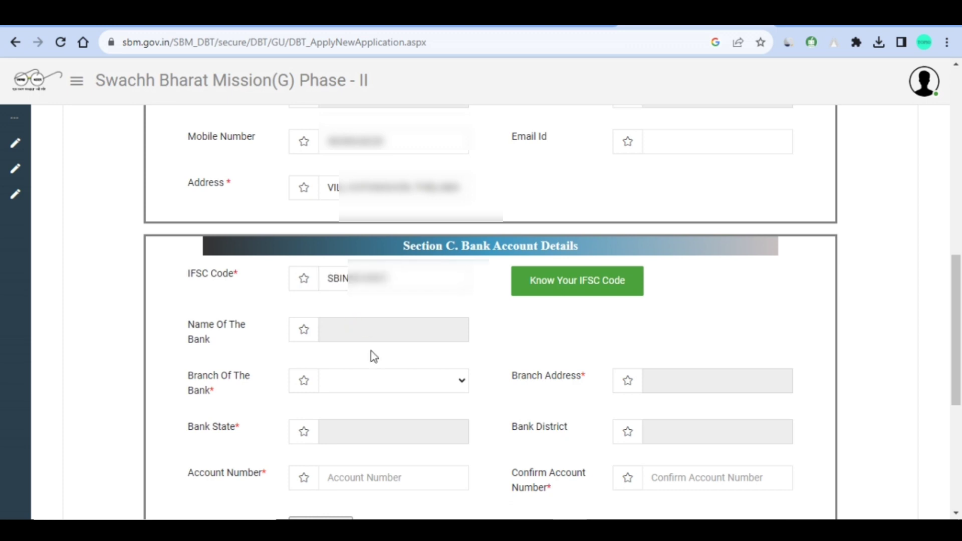
{"action": "left_click", "coordinate": [372, 353]}
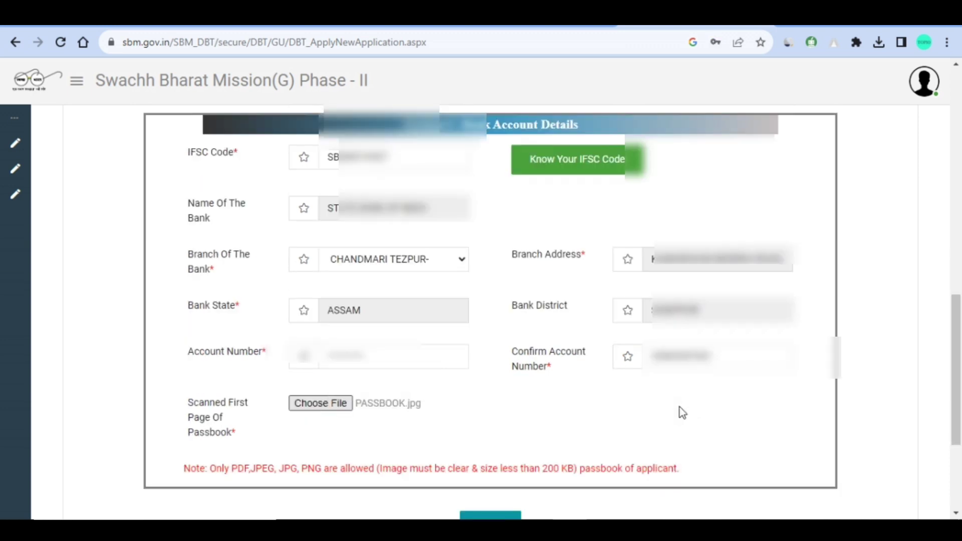
{"action": "scroll", "coordinate": [525, 399], "scroll_direction": "down", "scroll_amount": 3}
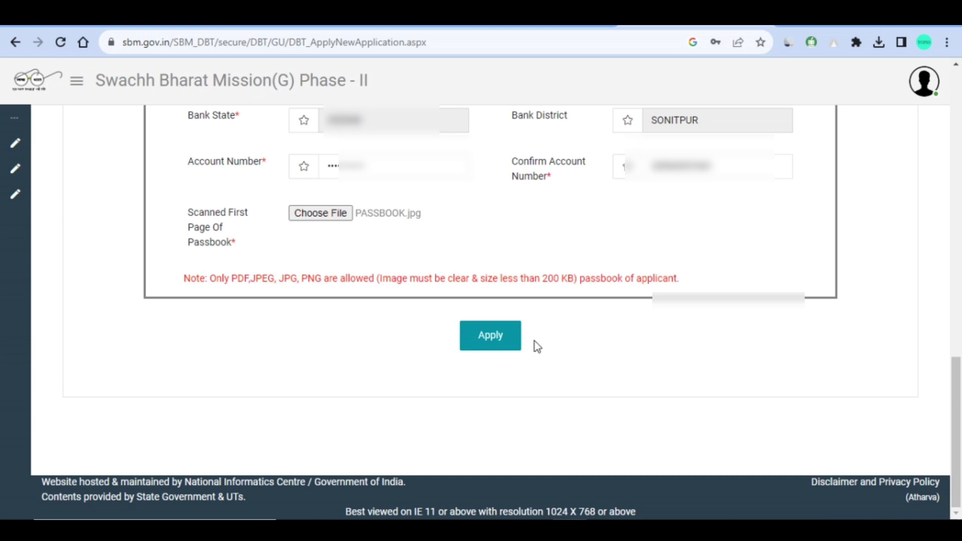
- Submit the IHHL application, select the new application number, and acknowledge the success message
{"action": "left_click", "coordinate": [480, 337]}
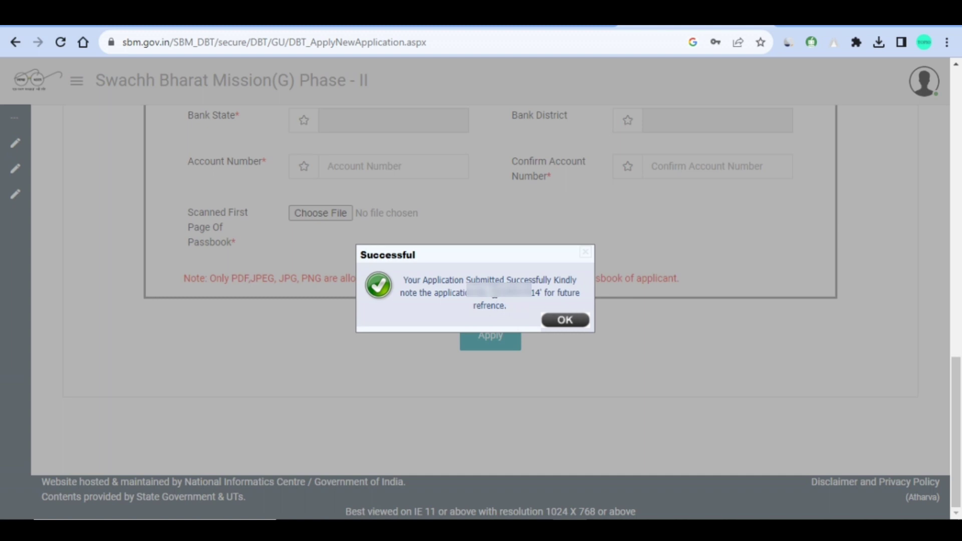
{"action": "left_click_drag", "start_coordinate": [494, 293], "coordinate": [540, 295]}
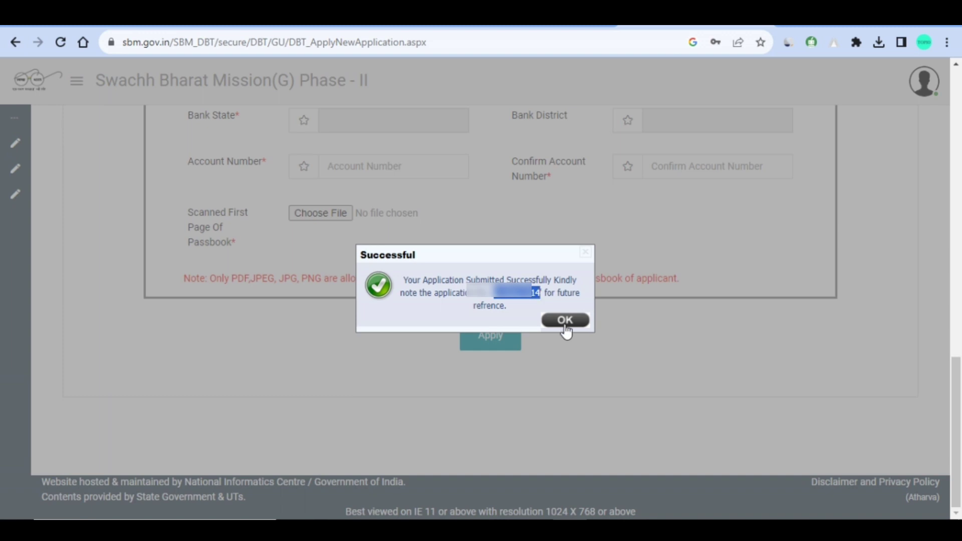
{"action": "left_click", "coordinate": [580, 322]}
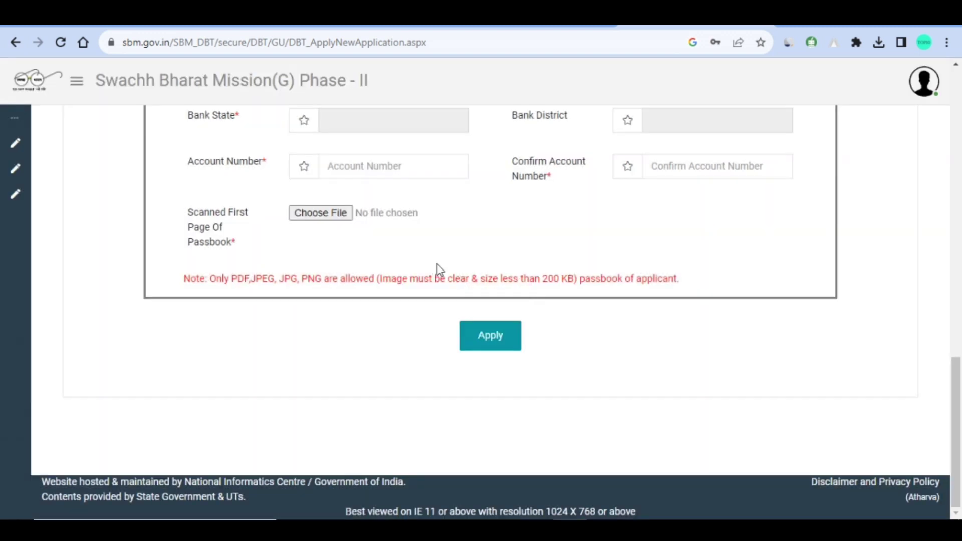
- Open View Application from the sidebar and track the application's status, shown as Application Received
{"action": "scroll", "coordinate": [440, 270], "scroll_direction": "up", "scroll_amount": 15}
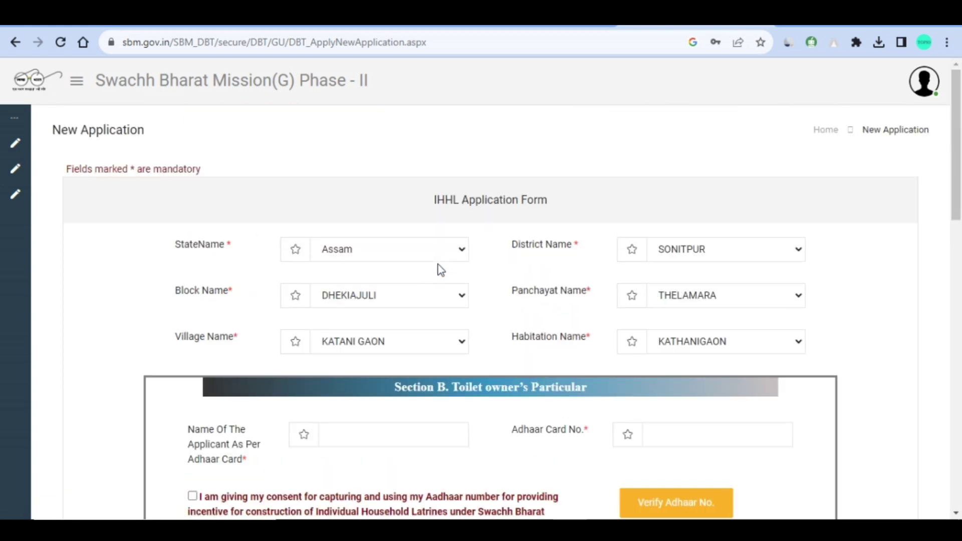
{"action": "mouse_move", "coordinate": [17, 161]}
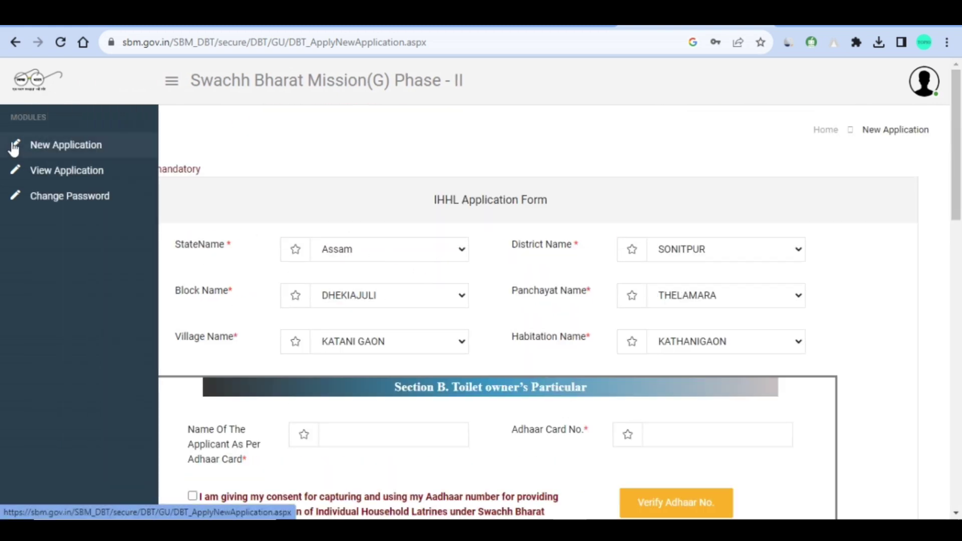
{"action": "left_click", "coordinate": [78, 179]}
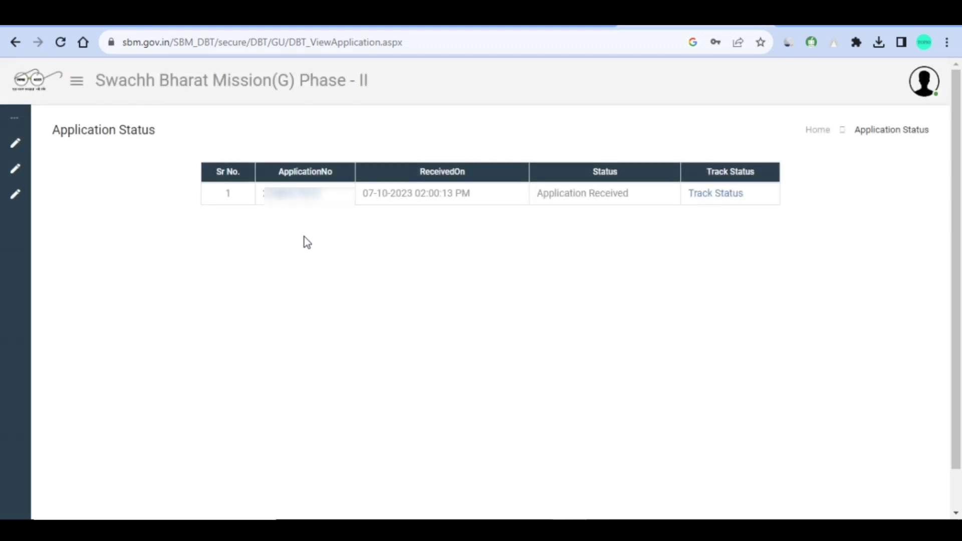
{"action": "left_click", "coordinate": [704, 199]}
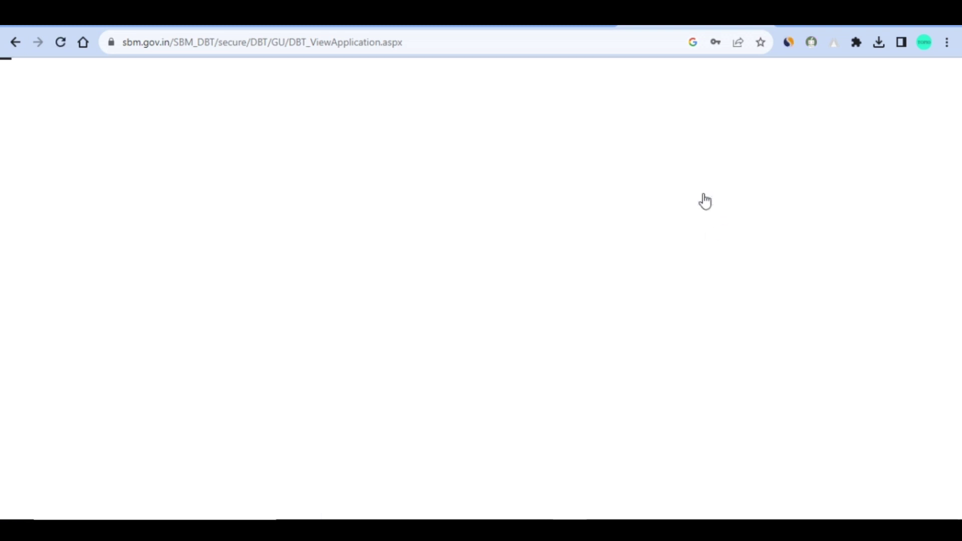